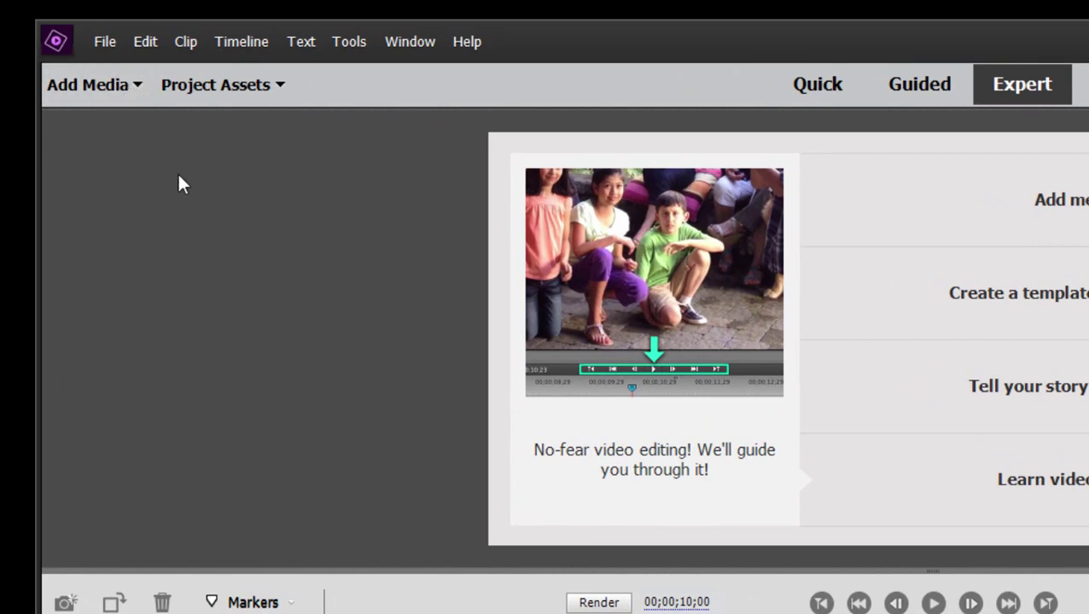
# - Open the File > New commands, then dismiss the menu without choosing anything
pyautogui.click(111, 39)
pyautogui.moveTo(120, 76)
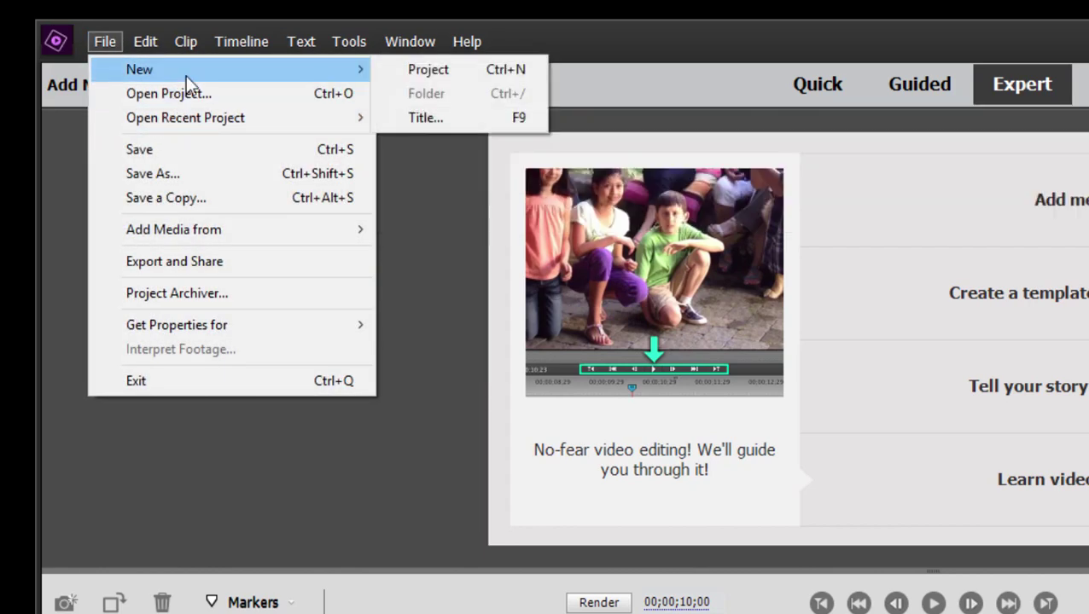
pyautogui.press('Escape')
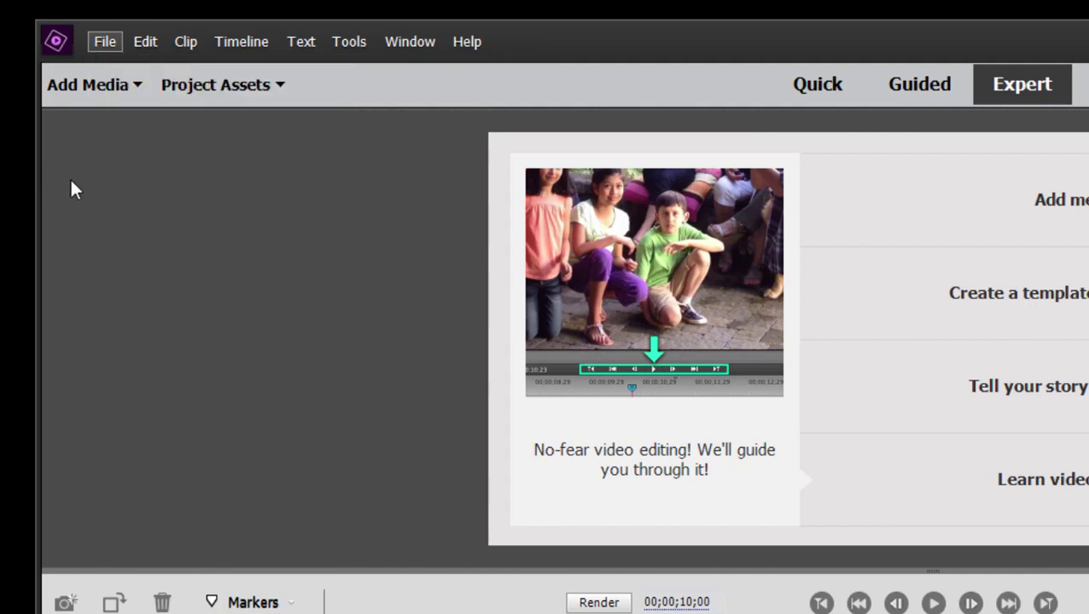
# - Open the Add Media dropdown to list the import sources
pyautogui.click(99, 85)
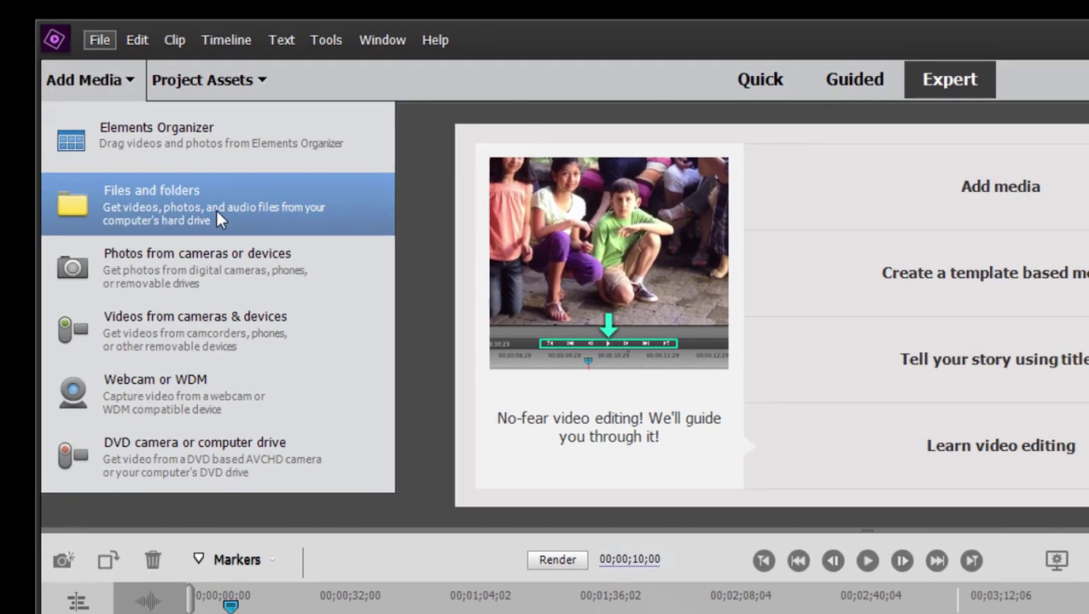
# - From Files and folders, import Florida-Spring-007 through 010, 014 and 016 into Project Assets
pyautogui.click(237, 241)
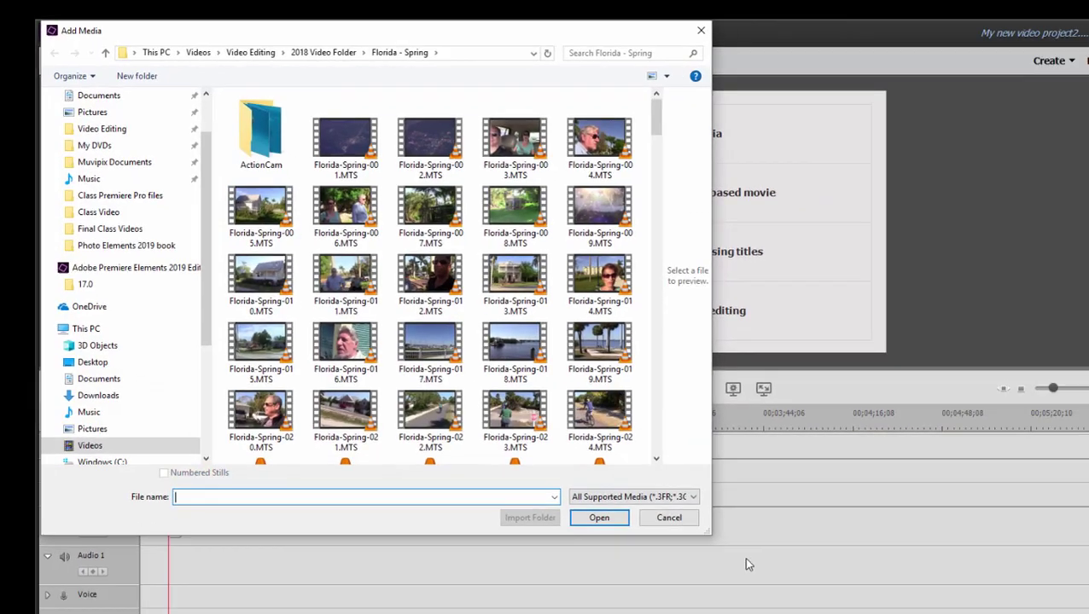
pyautogui.moveTo(706, 533); pyautogui.dragTo(756, 573)
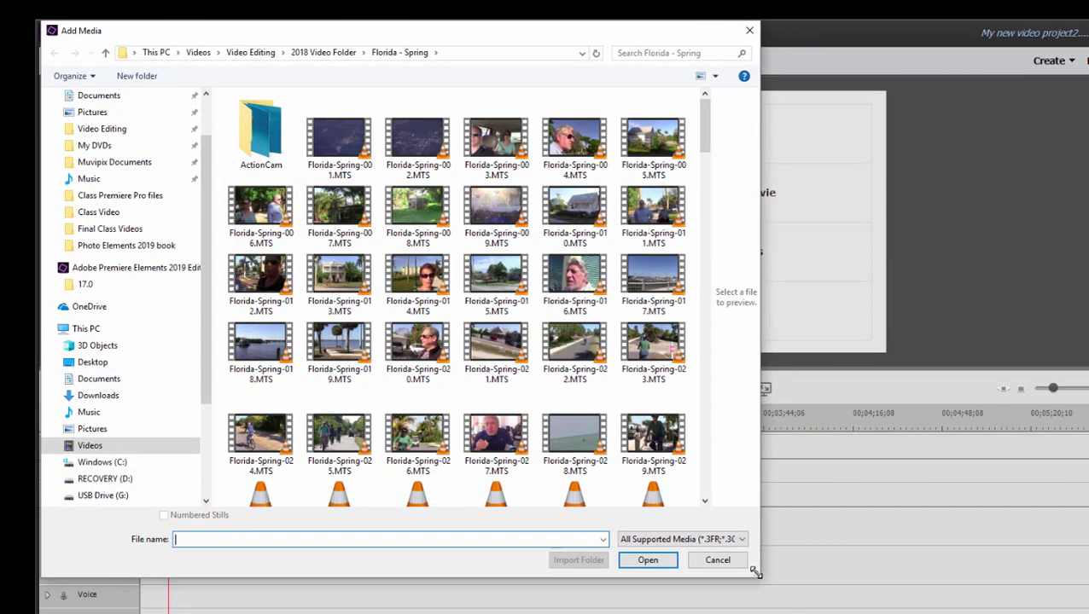
pyautogui.keyDown('shift'); pyautogui.click(355, 218); pyautogui.keyUp('shift')
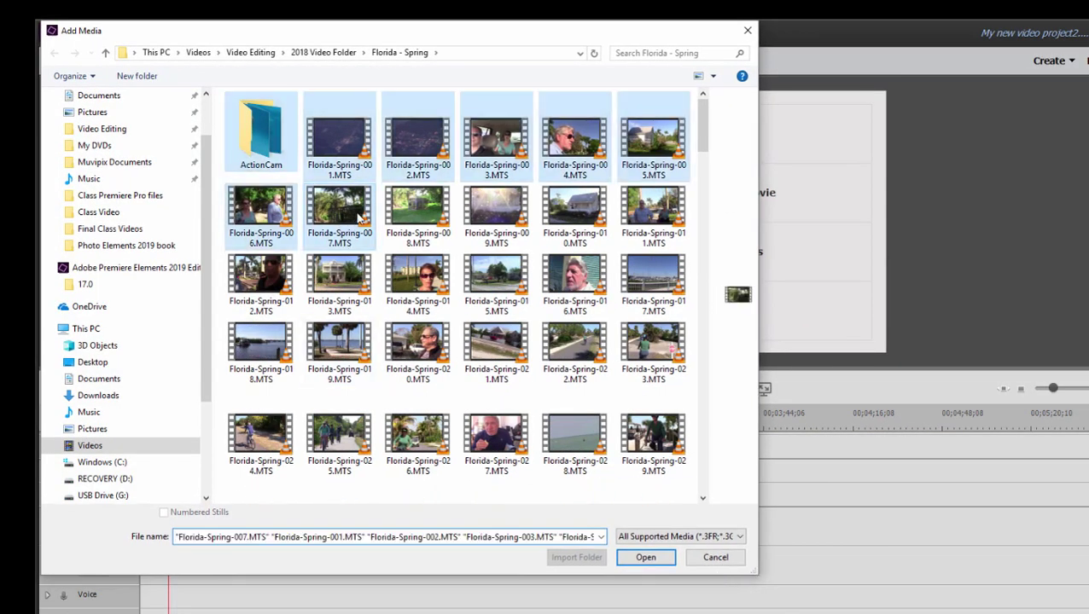
pyautogui.click(358, 211)
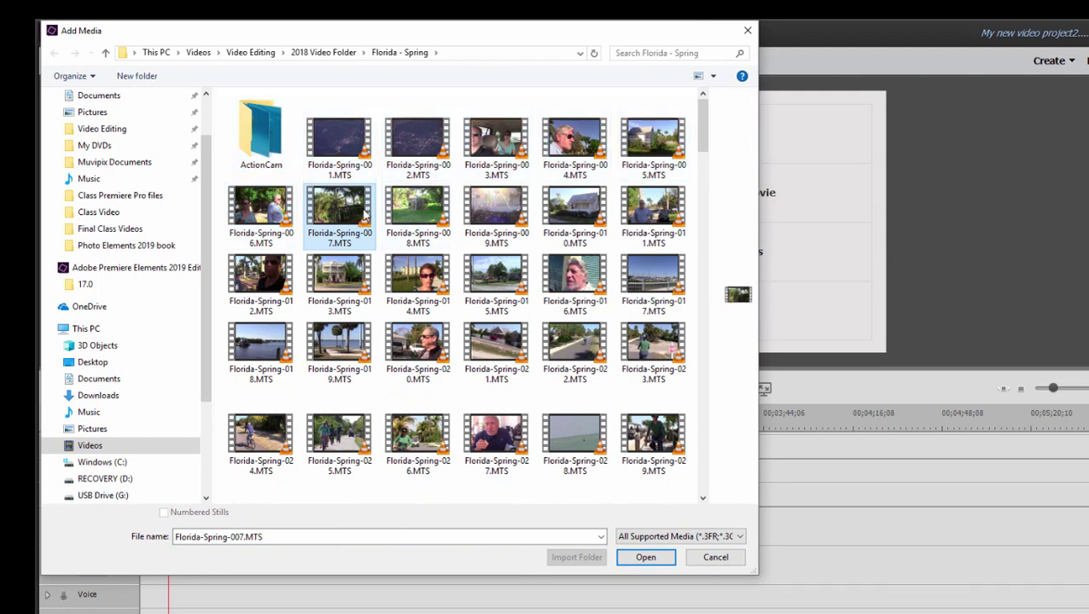
pyautogui.keyDown('shift'); pyautogui.click(580, 220); pyautogui.keyUp('shift')
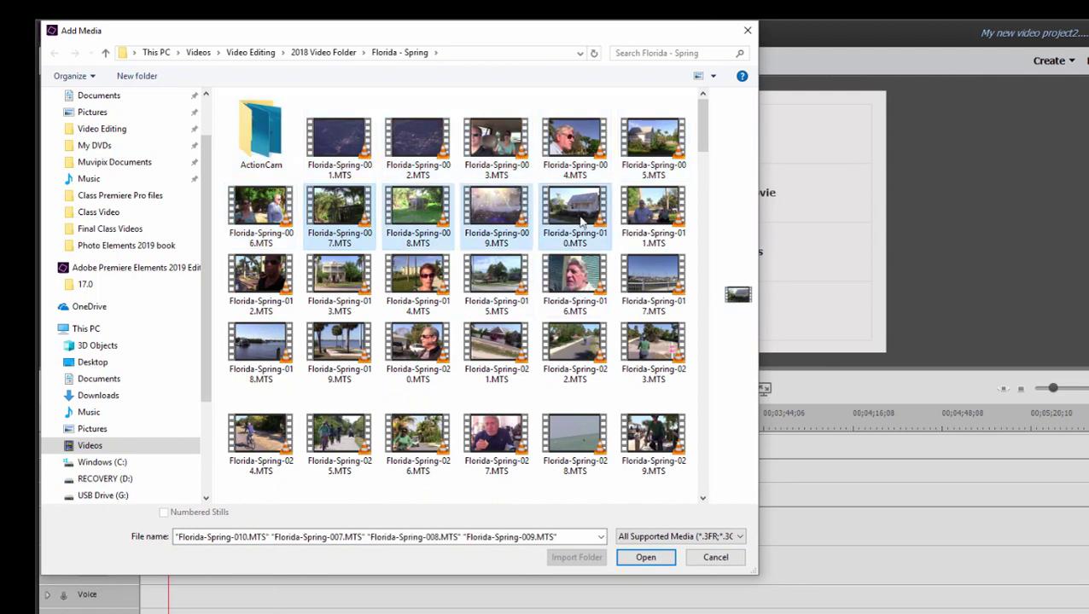
pyautogui.keyDown('ctrl'); pyautogui.click(431, 282); pyautogui.keyUp('ctrl')
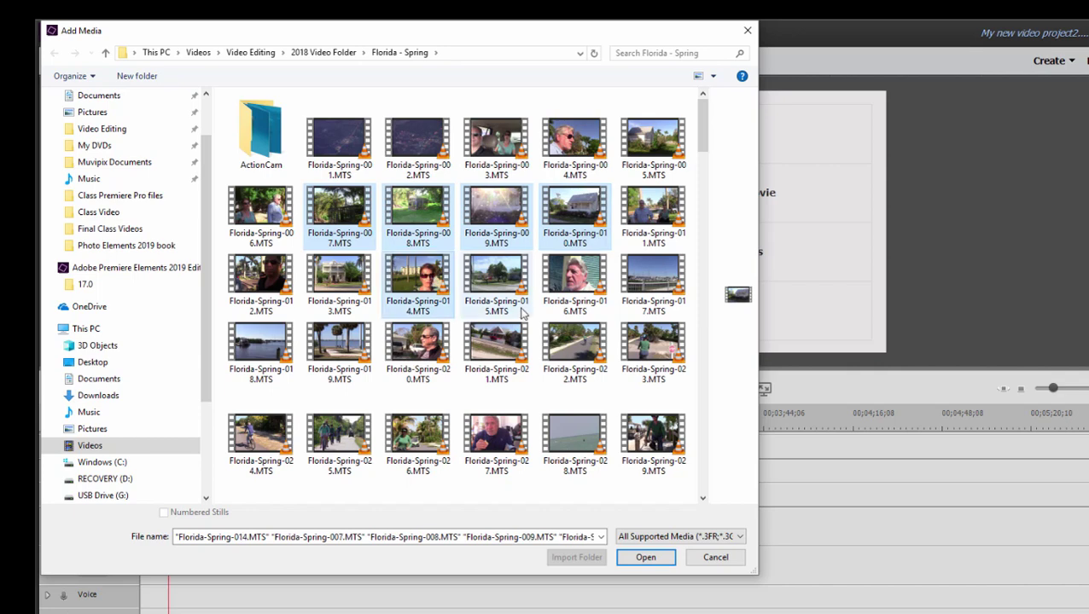
pyautogui.keyDown('ctrl'); pyautogui.click(583, 280); pyautogui.keyUp('ctrl')
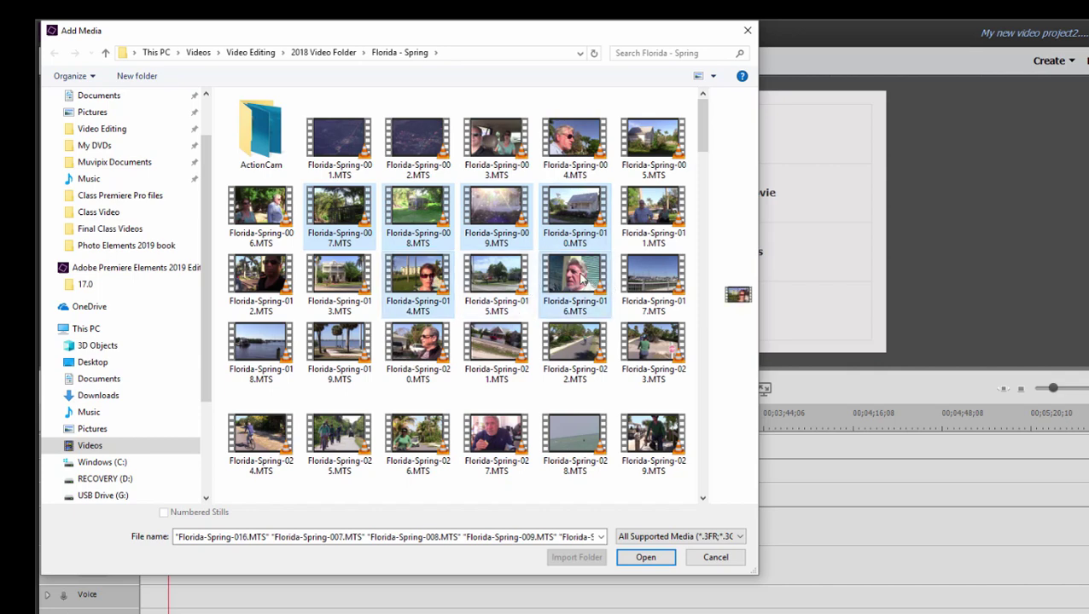
pyautogui.click(652, 558)
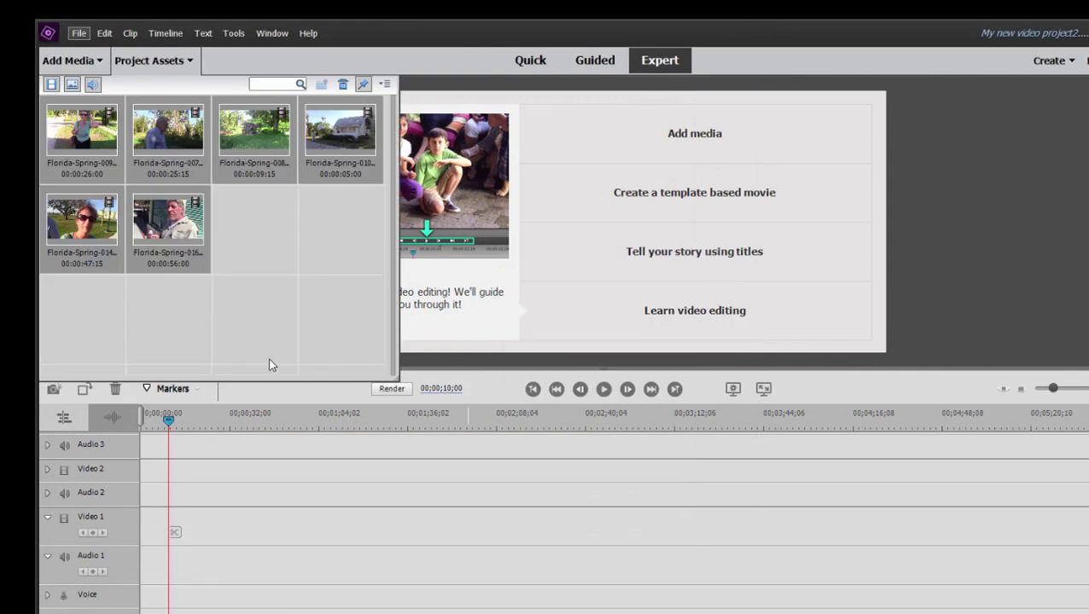
# - Drag Florida-Spring-007 to the start of Video 1, then close Project Assets to widen the monitor
pyautogui.click(270, 230)
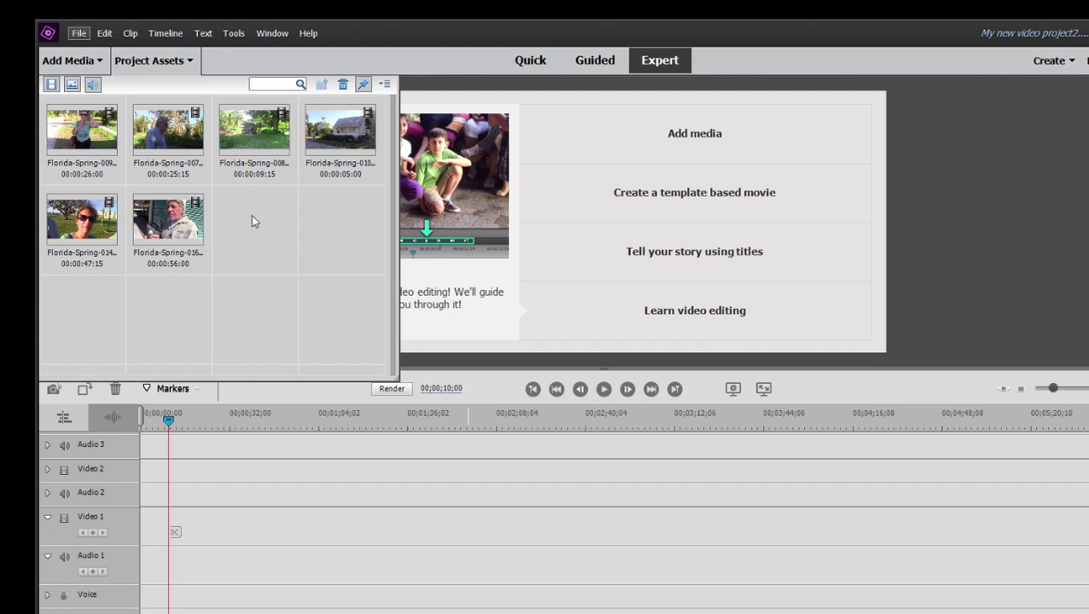
pyautogui.click(168, 142)
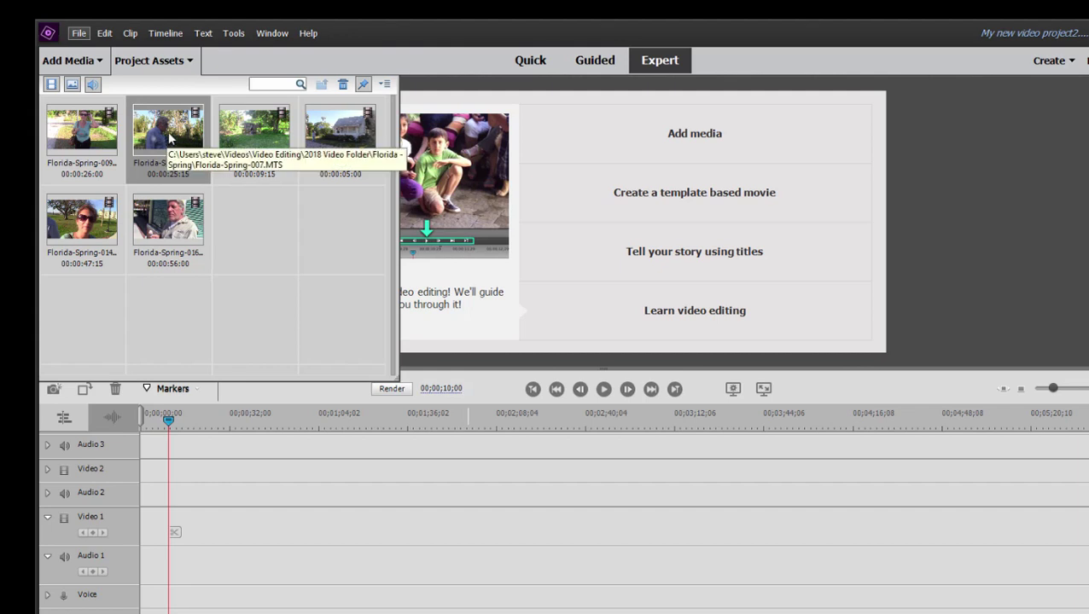
pyautogui.moveTo(168, 142); pyautogui.dragTo(135, 556)
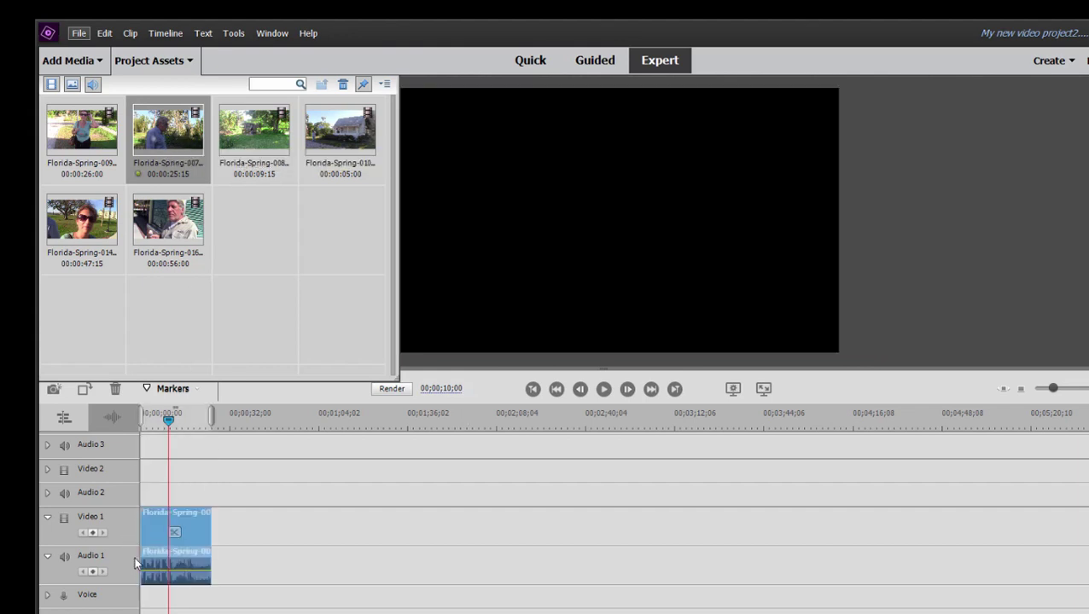
pyautogui.click(185, 61)
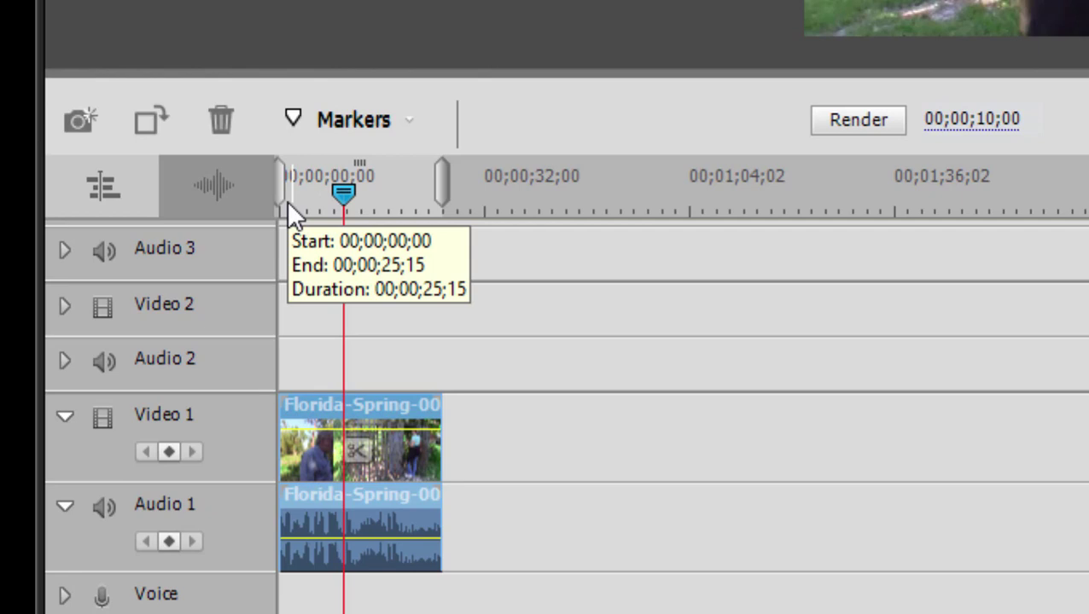
pyautogui.moveTo(407, 202)
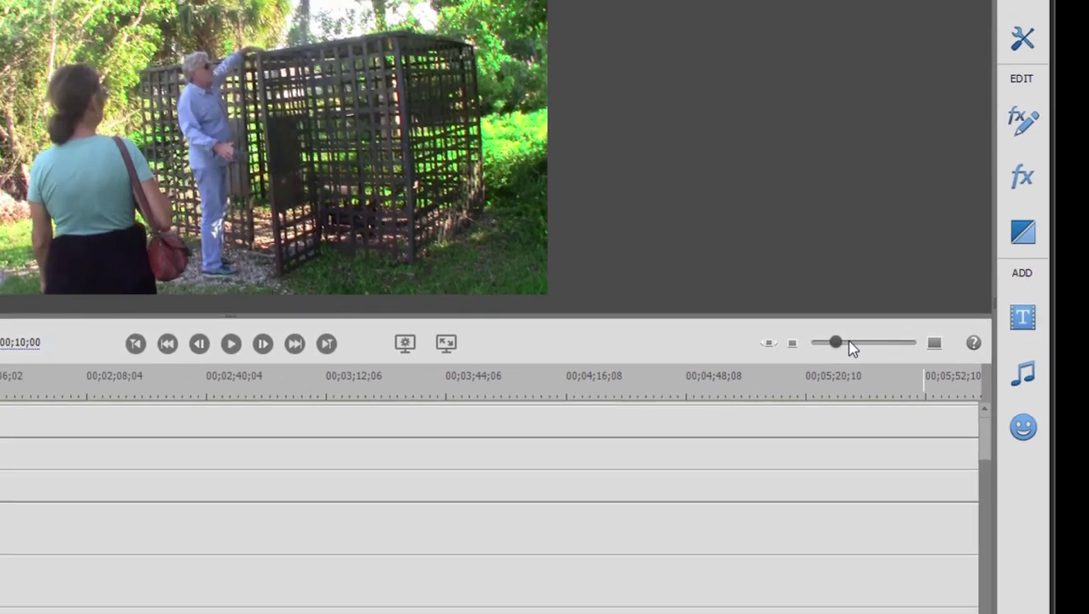
# - Zoom the timeline with the slider and = / - keys until Florida-Spring-007 fills the track width
pyautogui.moveTo(749, 350); pyautogui.dragTo(785, 352)
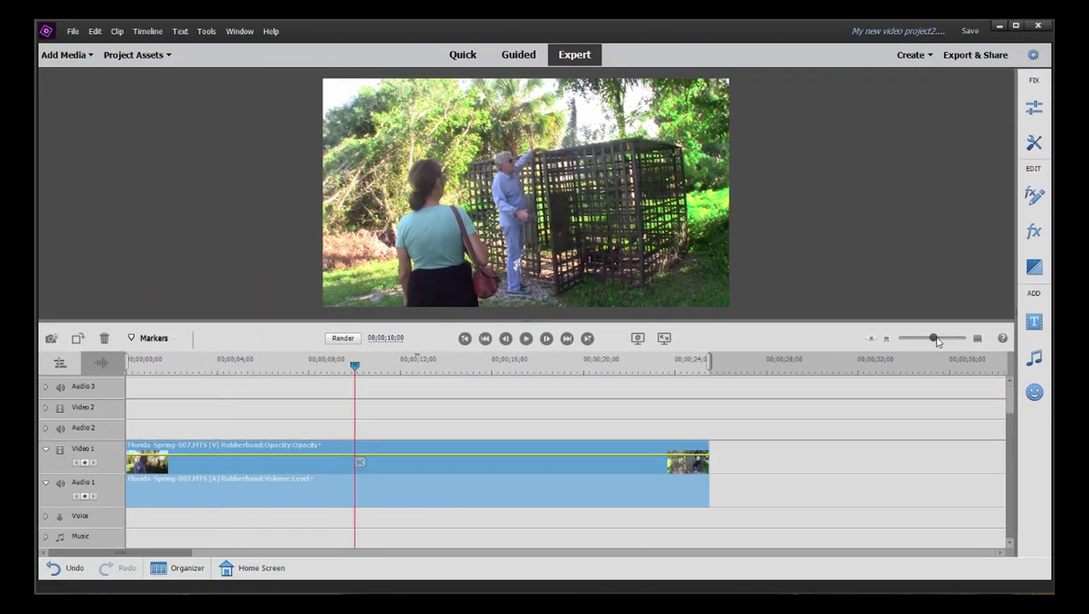
pyautogui.click(884, 339)
pyautogui.click(883, 338)
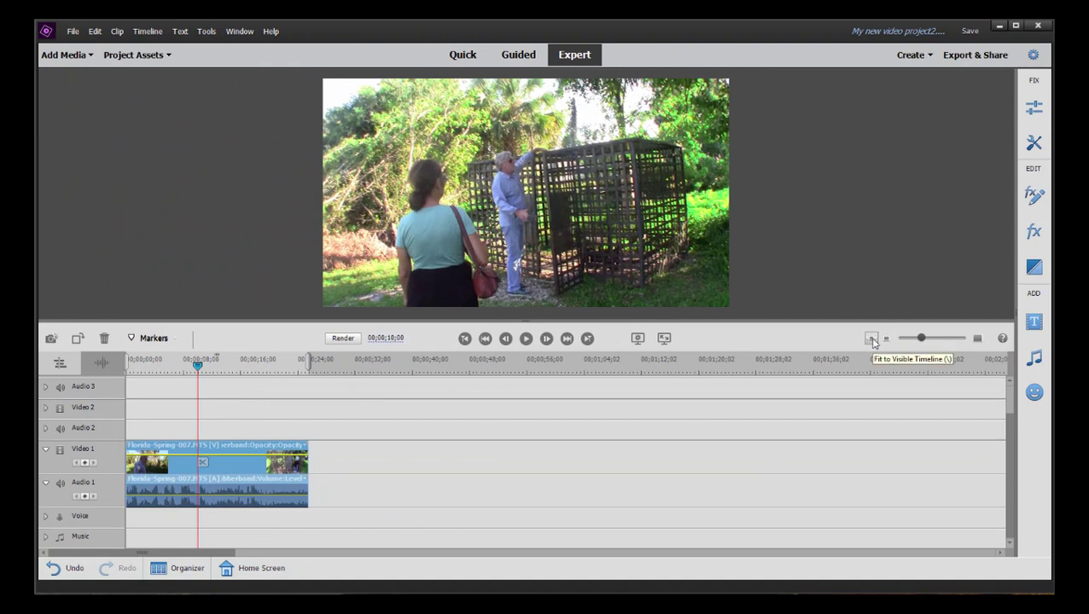
pyautogui.click(871, 340)
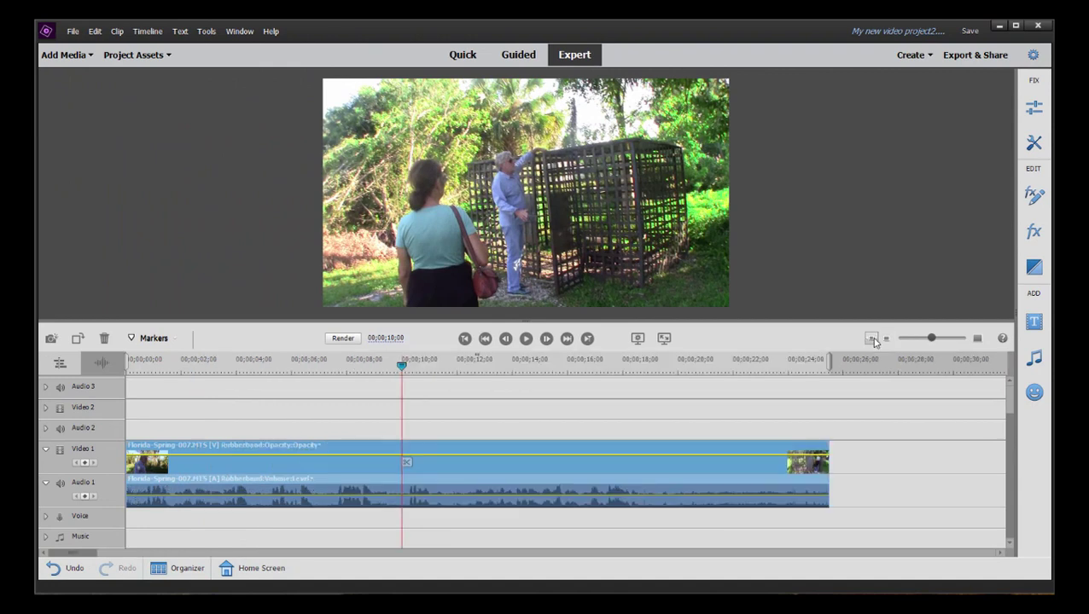
pyautogui.click(872, 340)
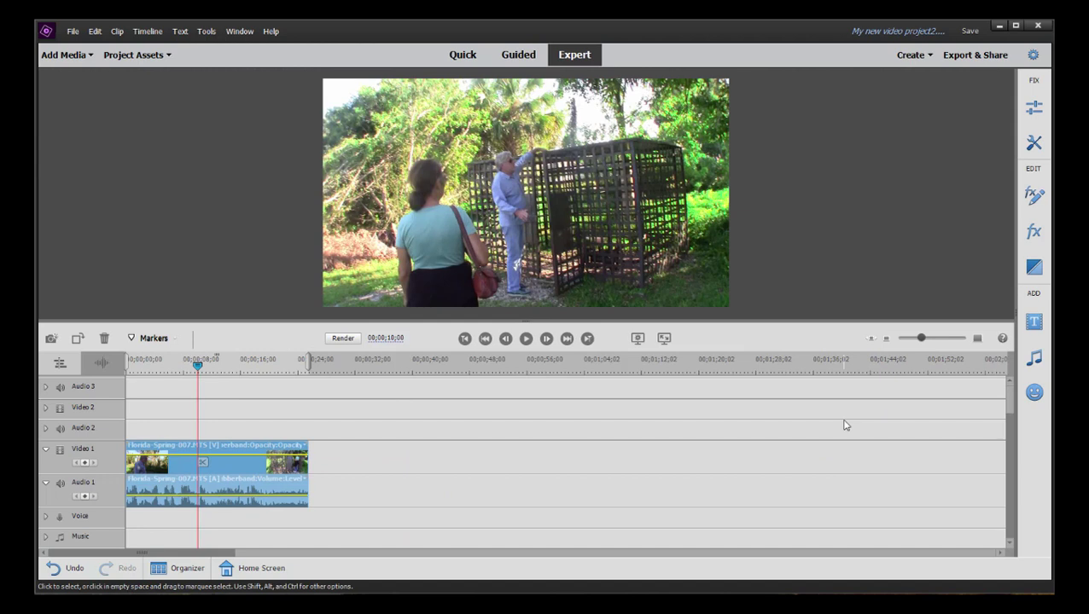
pyautogui.press('=')
pyautogui.press('-')
pyautogui.press('=')
pyautogui.press('-')
pyautogui.press('=')
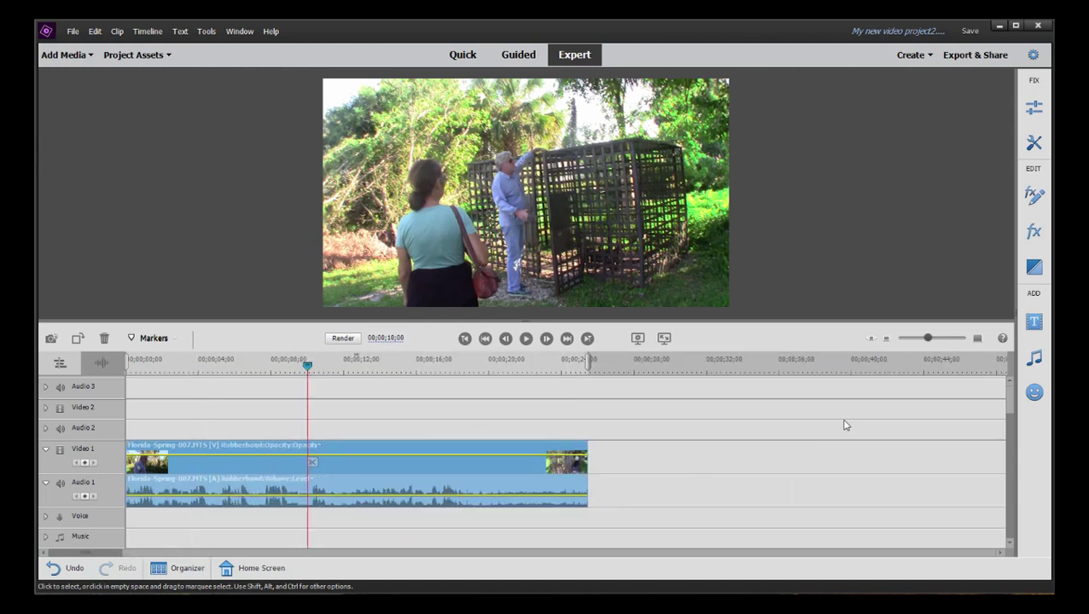
pyautogui.press('=')
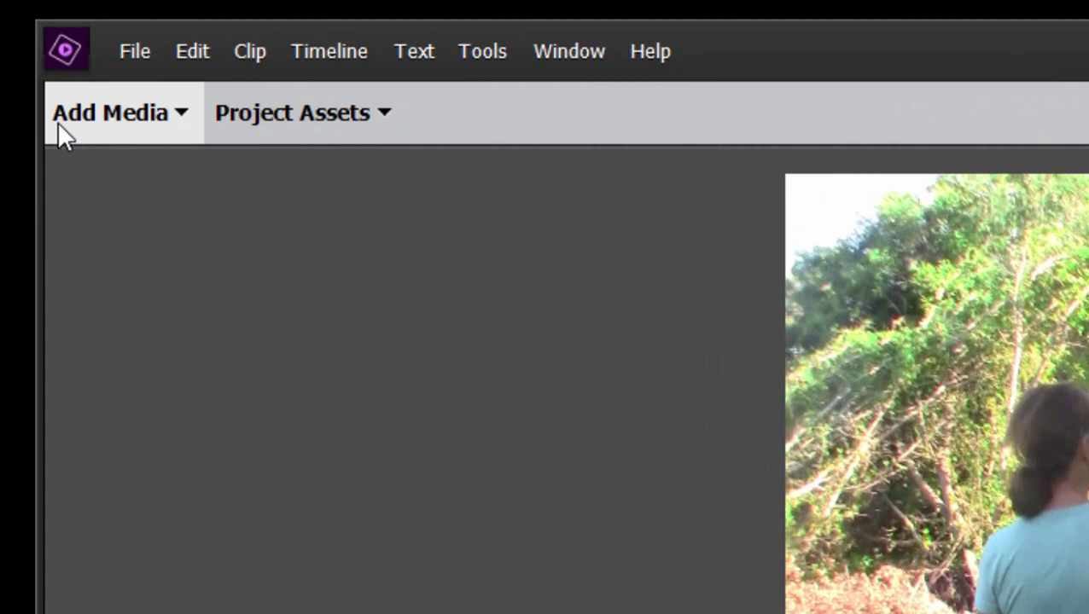
# - Reopen the Add Media dropdown to show the import sources
pyautogui.click(58, 124)
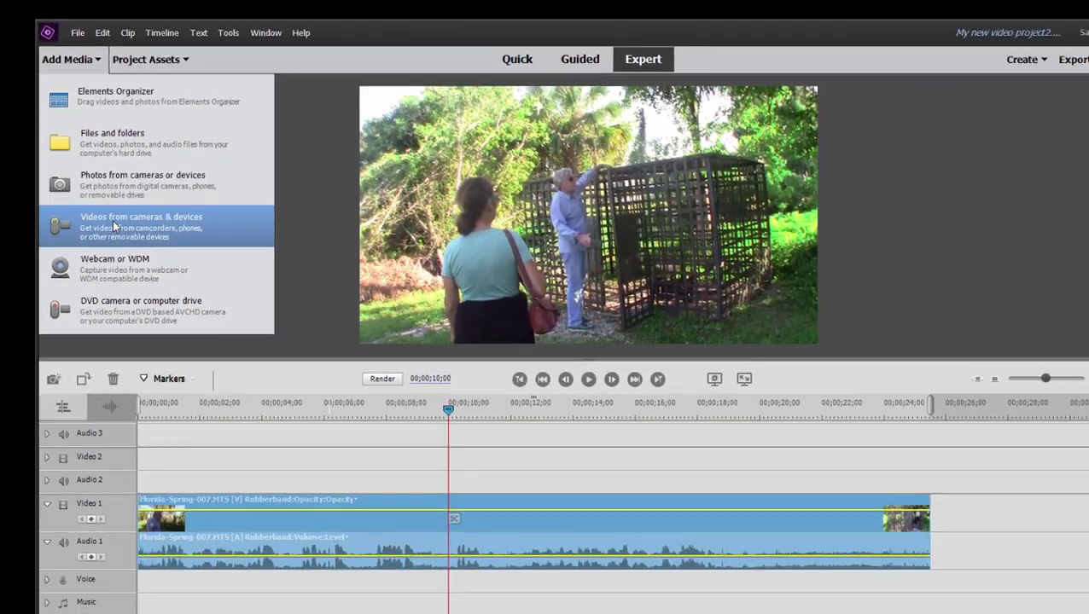
# - Open the Video Importer for cameras & devices, keeping the camera or card reader as source
pyautogui.click(196, 368)
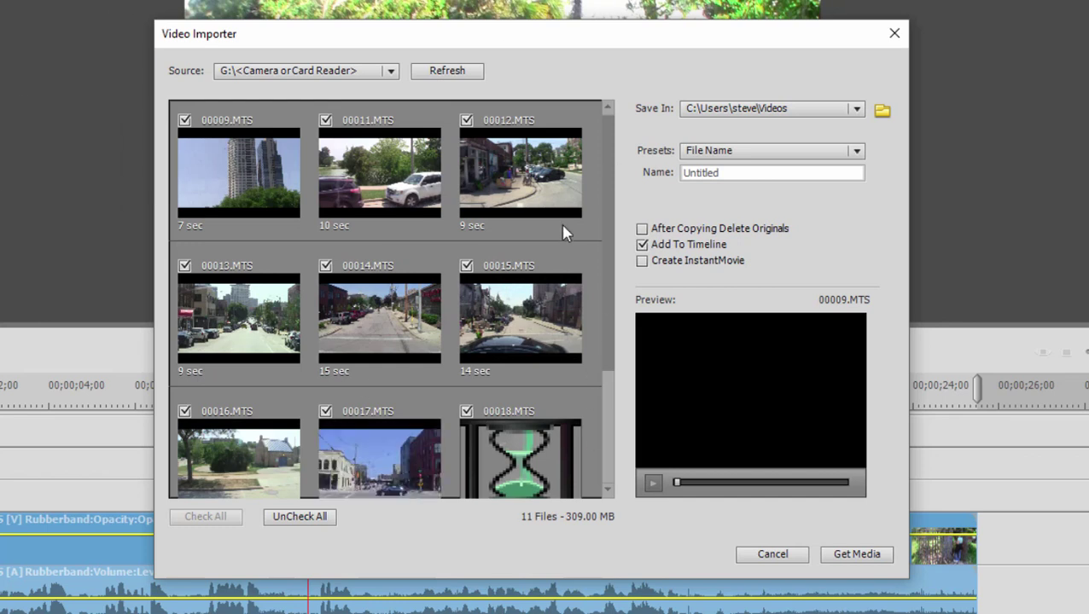
pyautogui.click(393, 74)
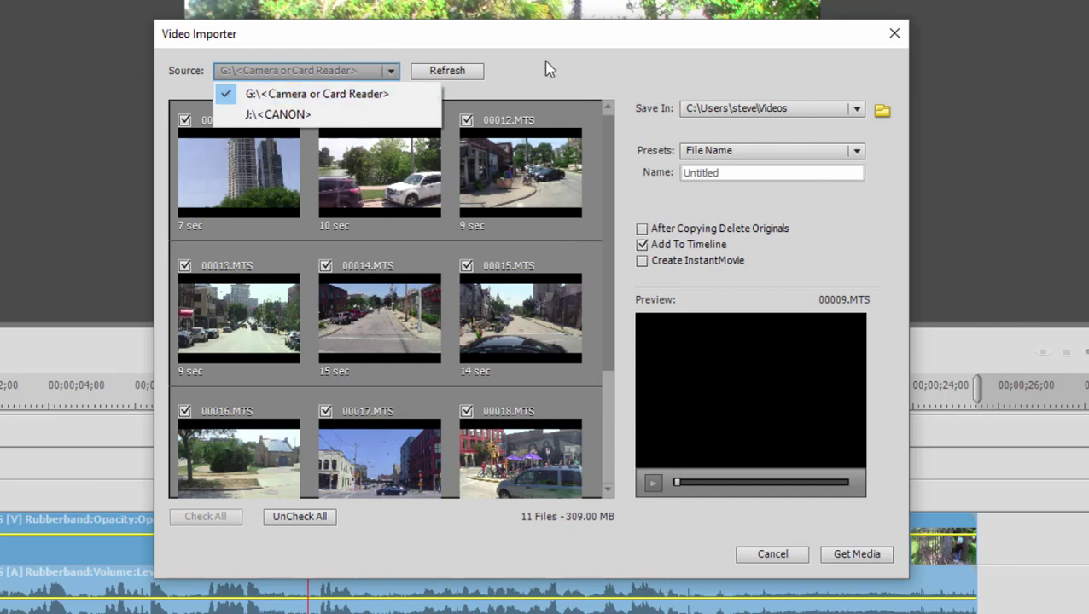
pyautogui.click(576, 72)
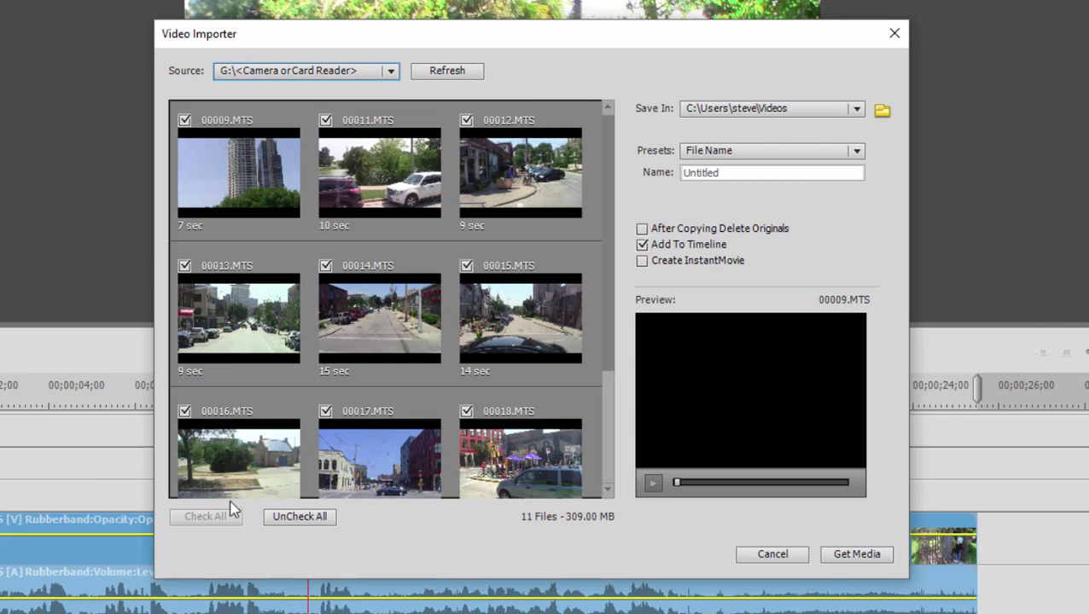
pyautogui.moveTo(614, 333); pyautogui.dragTo(600, 259)
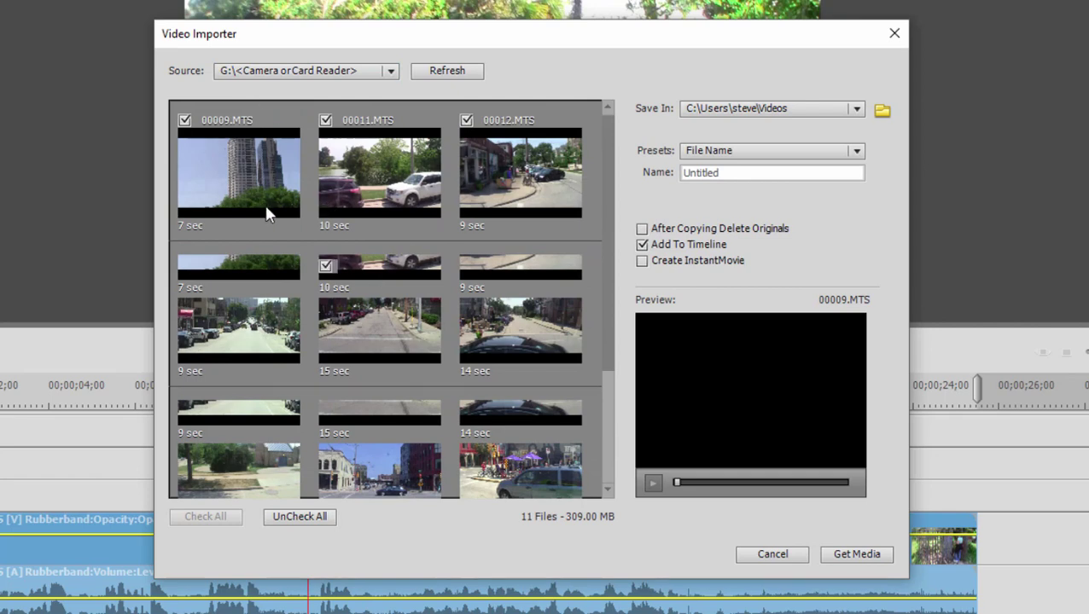
# - Preview and play clip 00009.MTS, then select 00018.MTS for preview
pyautogui.click(246, 181)
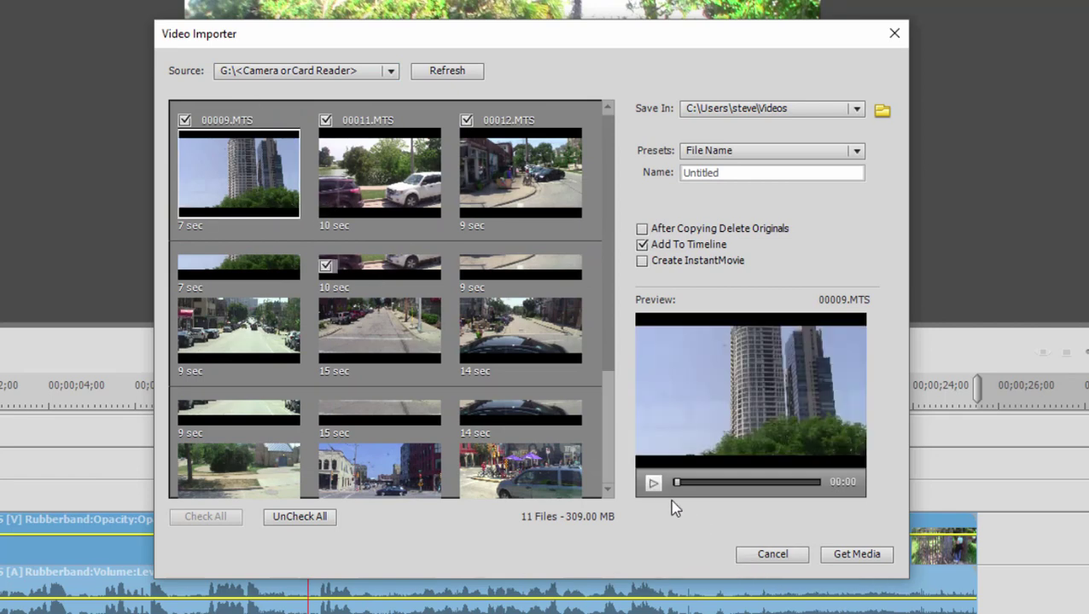
pyautogui.click(654, 485)
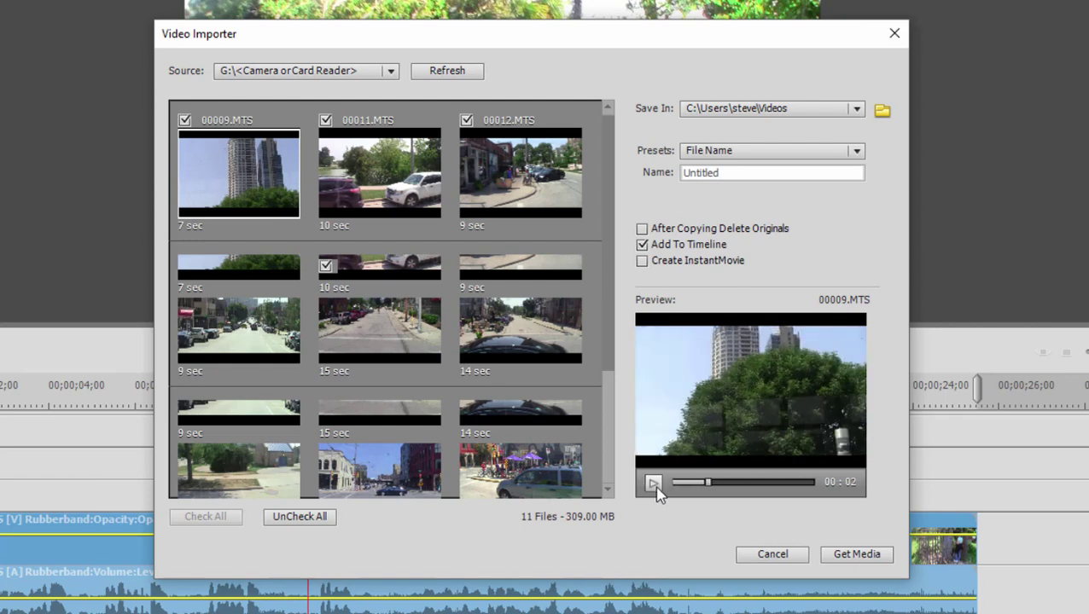
pyautogui.click(520, 460)
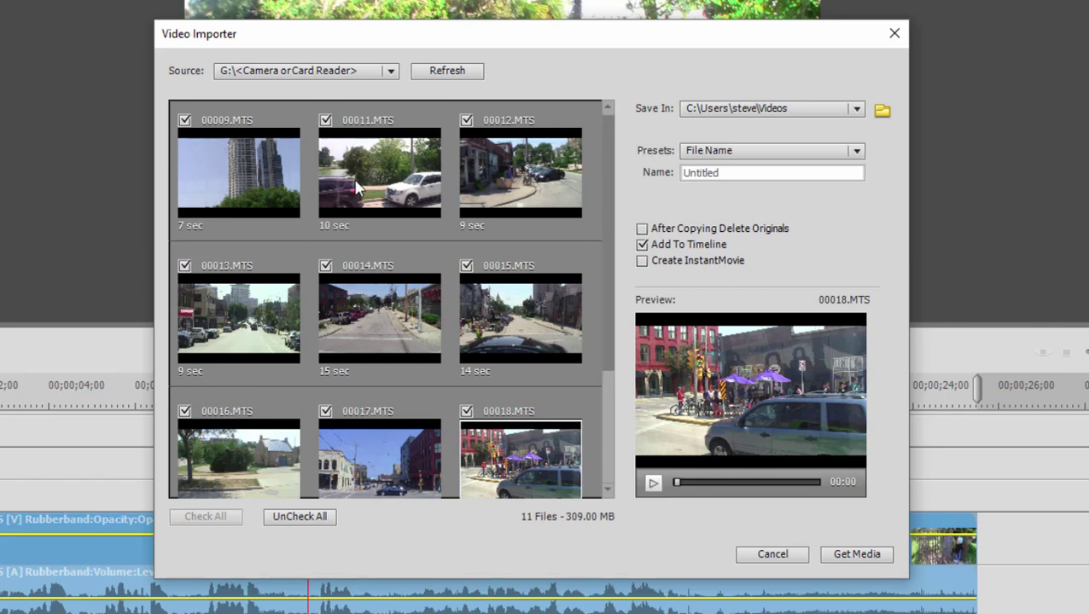
# - Uncheck all clips, tick only 00009.MTS, 00011.MTS and 00014.MTS, and turn off Add To Timeline
pyautogui.click(294, 518)
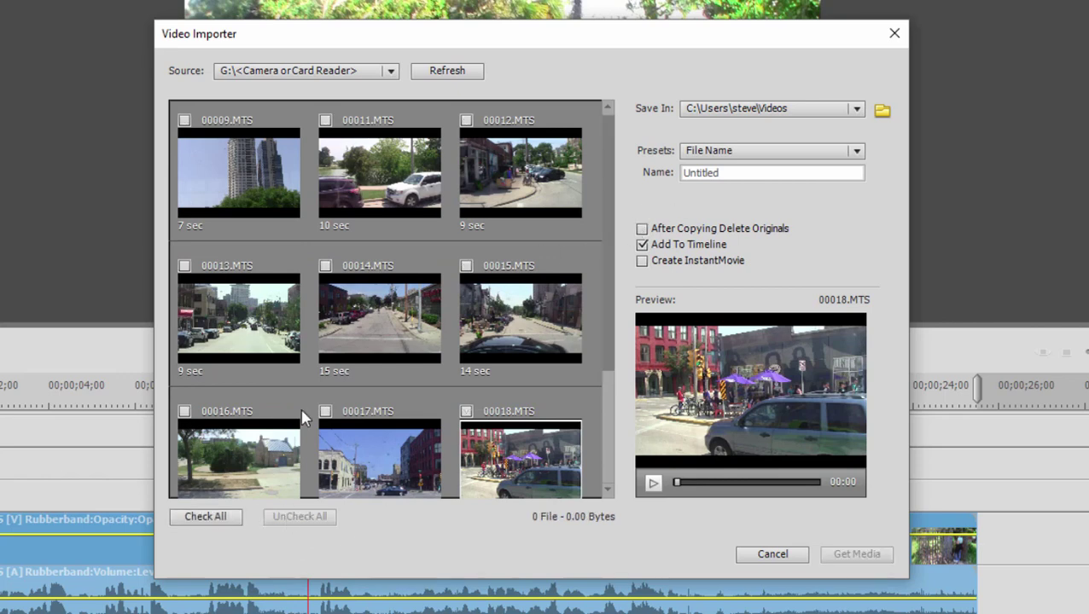
pyautogui.click(325, 267)
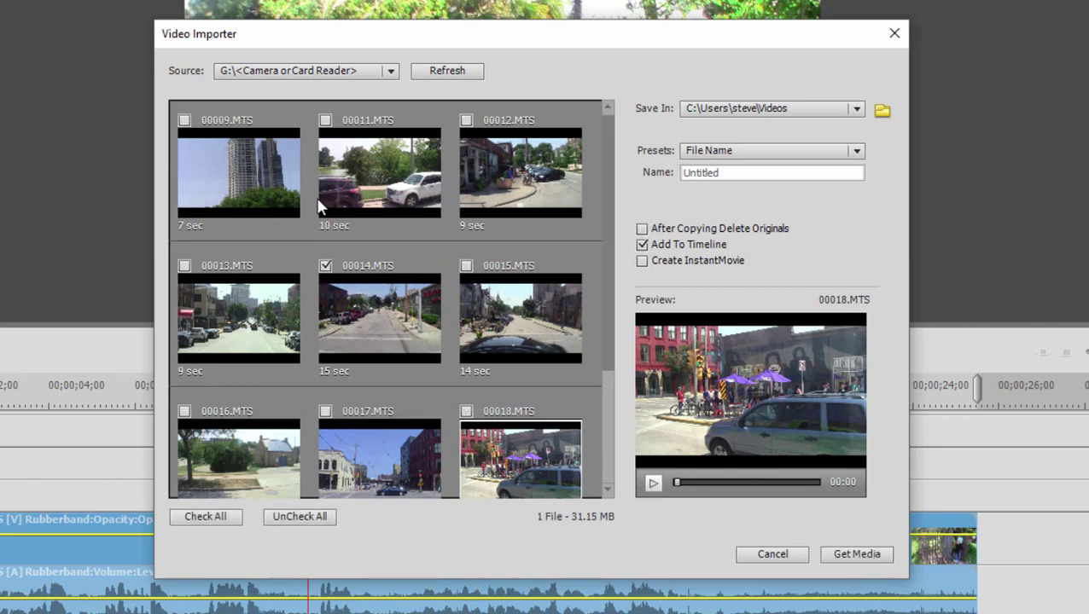
pyautogui.click(325, 120)
pyautogui.click(185, 121)
pyautogui.click(642, 245)
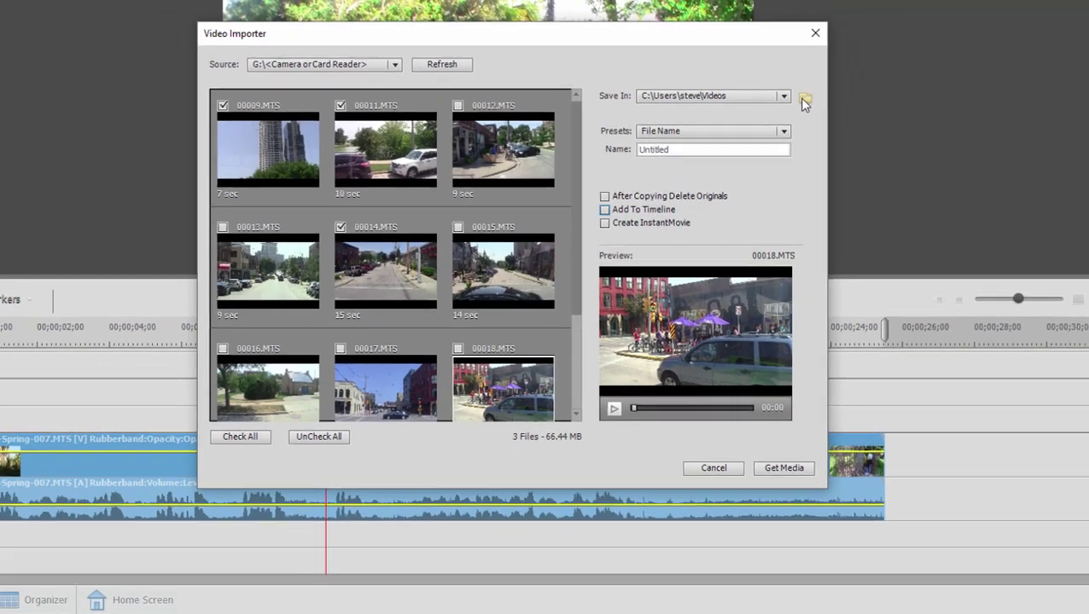
pyautogui.click(880, 112)
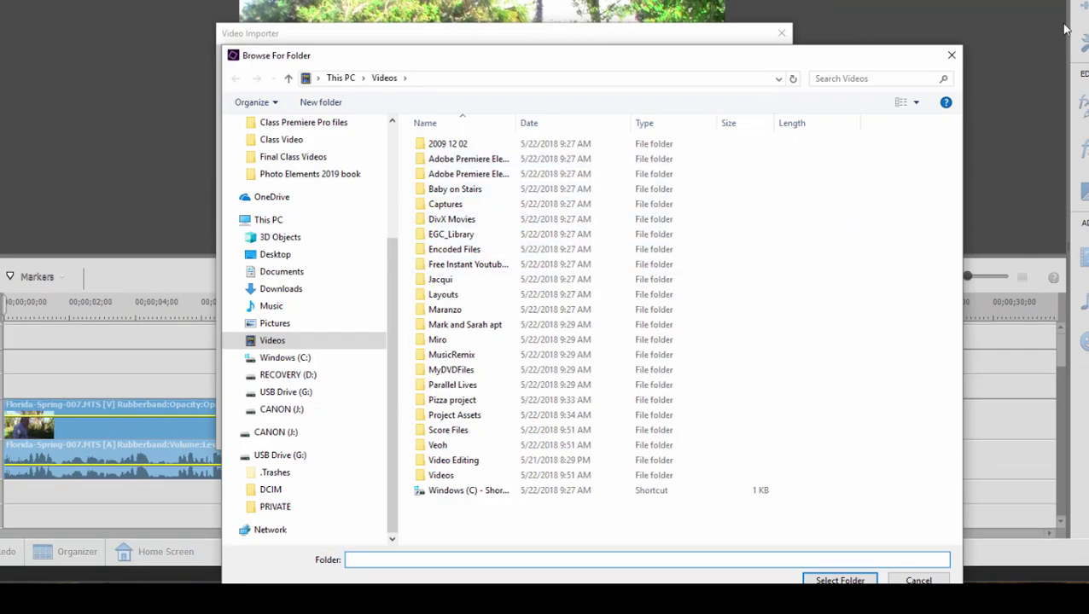
pyautogui.click(952, 56)
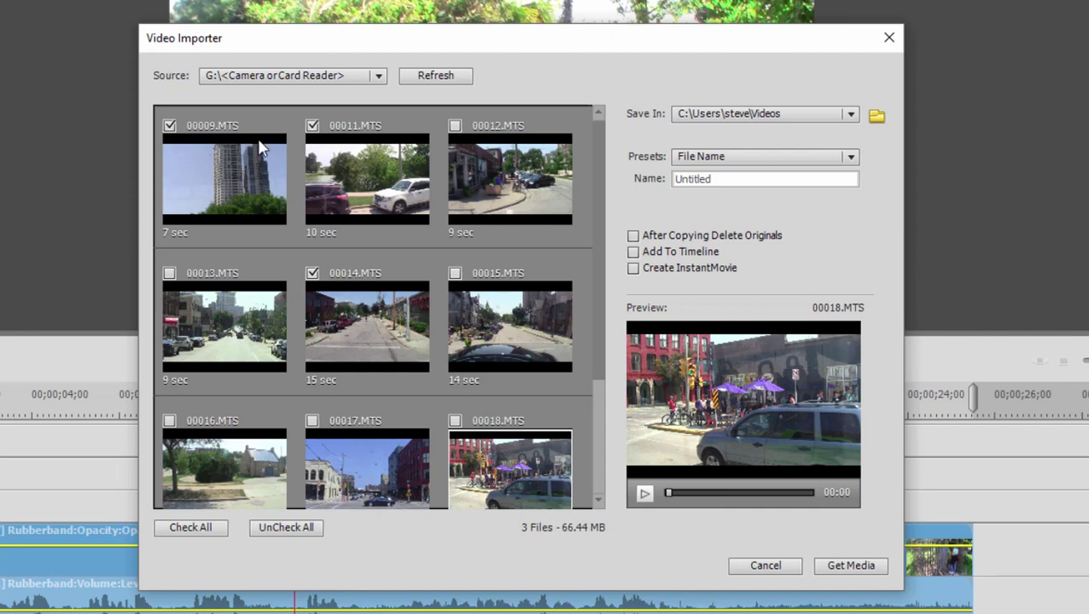
# - Use the Custom Name-Number preset with name 'Touring' and Get Media for the three clips
pyautogui.click(851, 158)
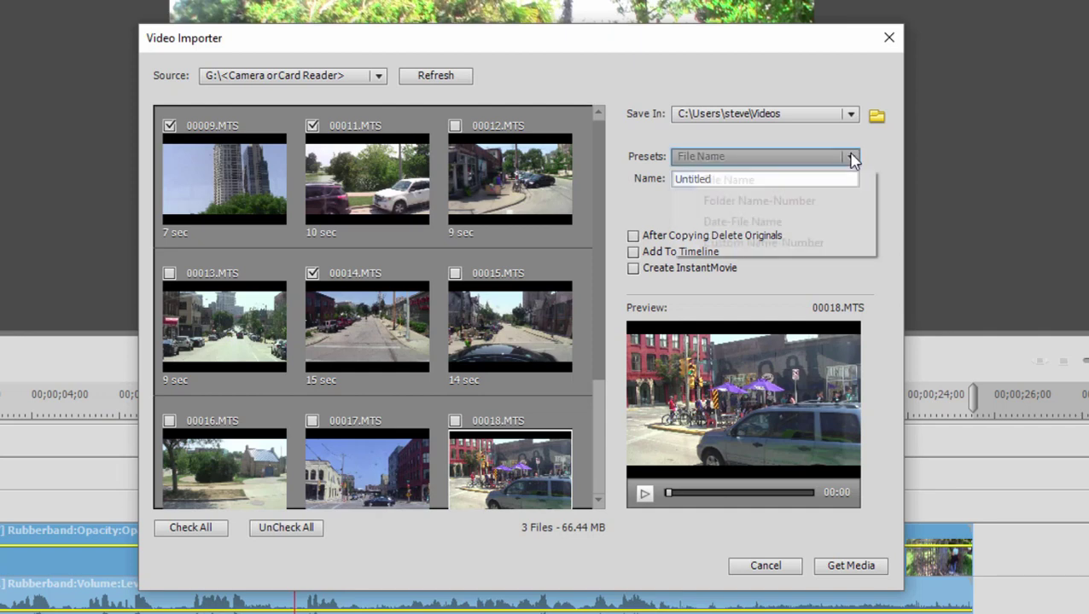
pyautogui.click(784, 246)
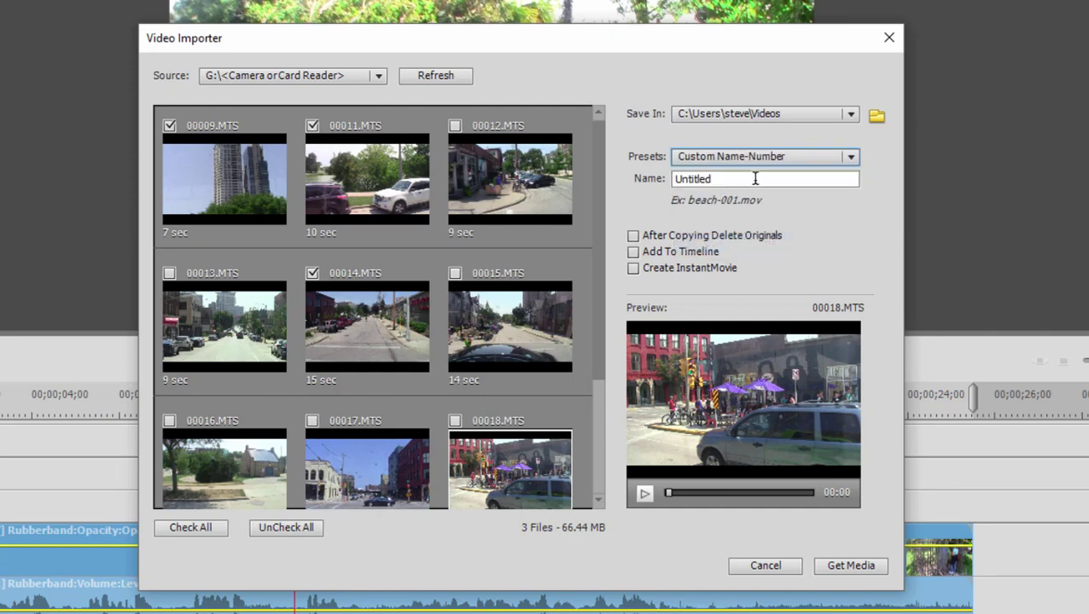
pyautogui.doubleClick(754, 179)
pyautogui.write('Touring')
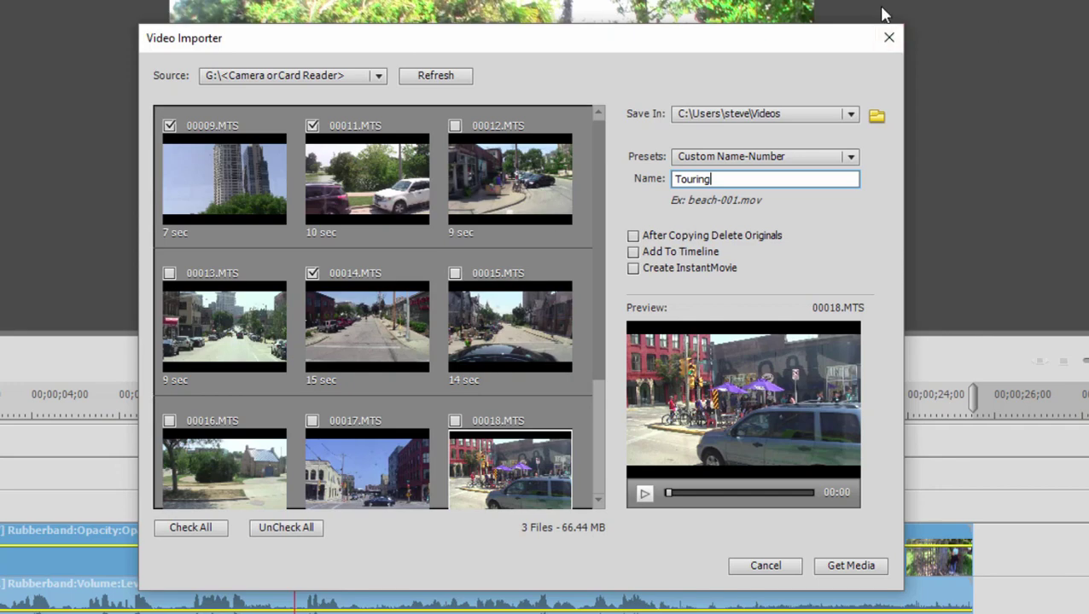
pyautogui.click(862, 567)
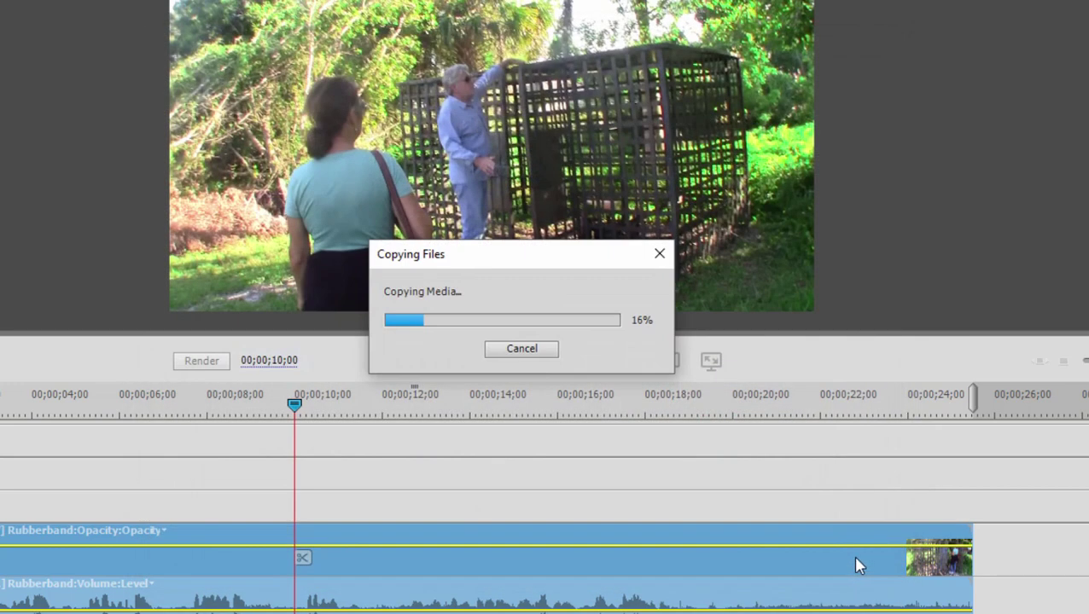